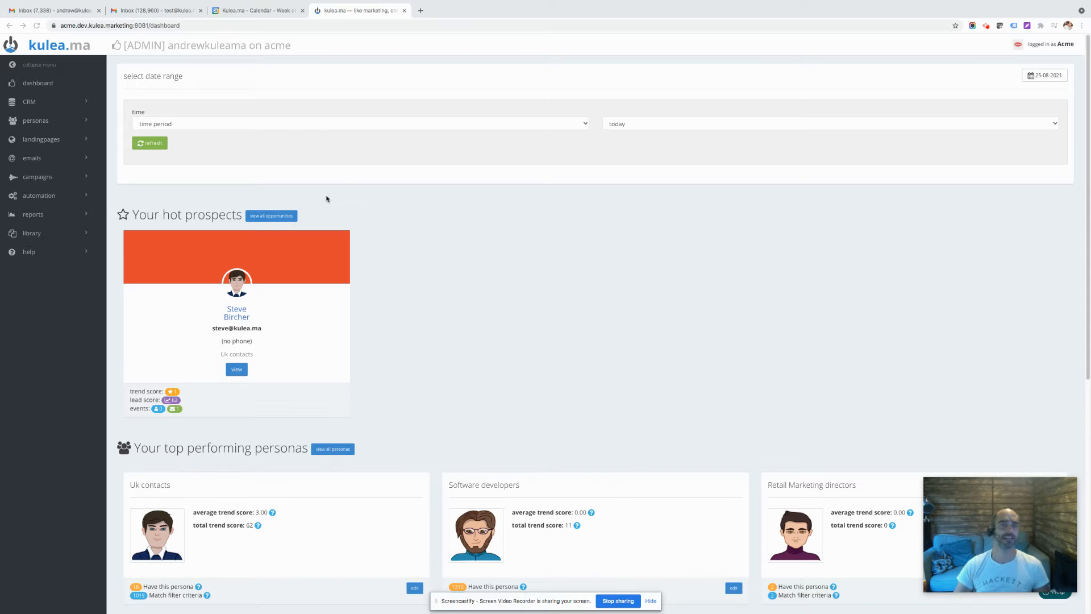
Create a new campaign and name it "Staggering!"
left_click(35, 177)
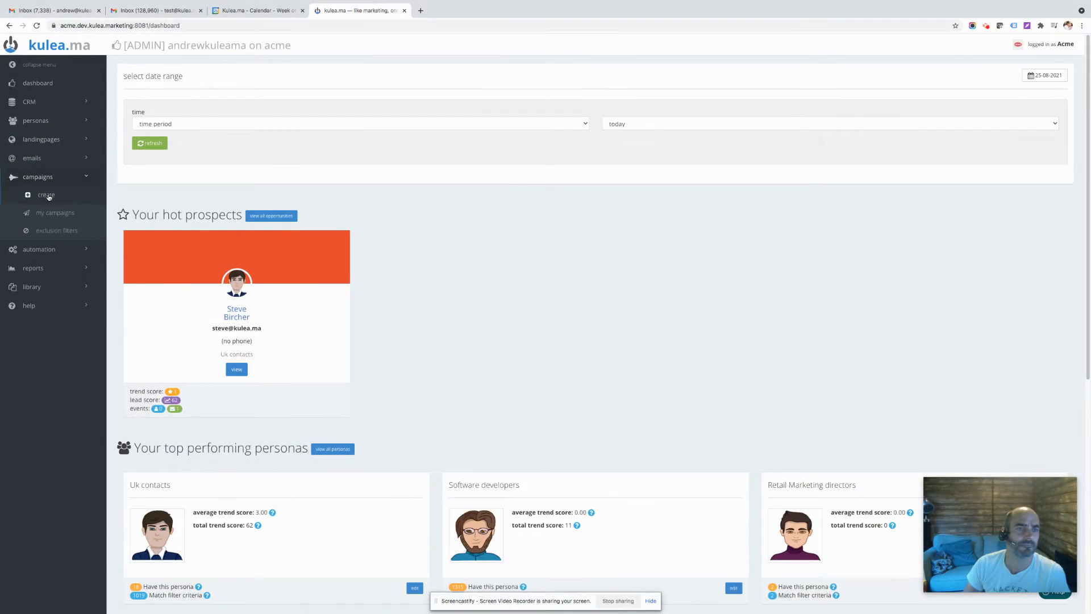
left_click(47, 194)
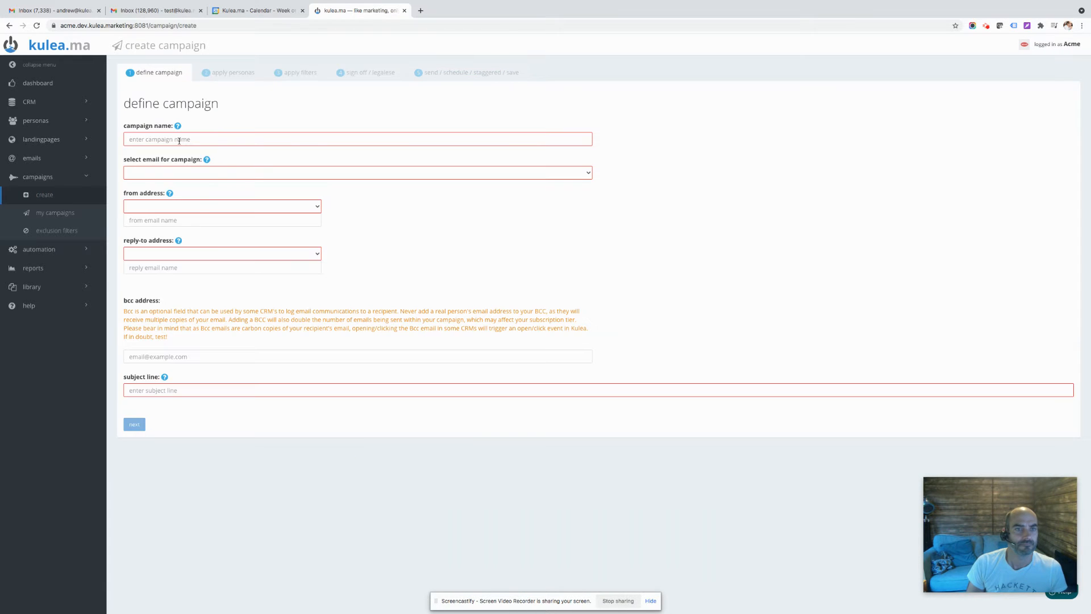
left_click(179, 141)
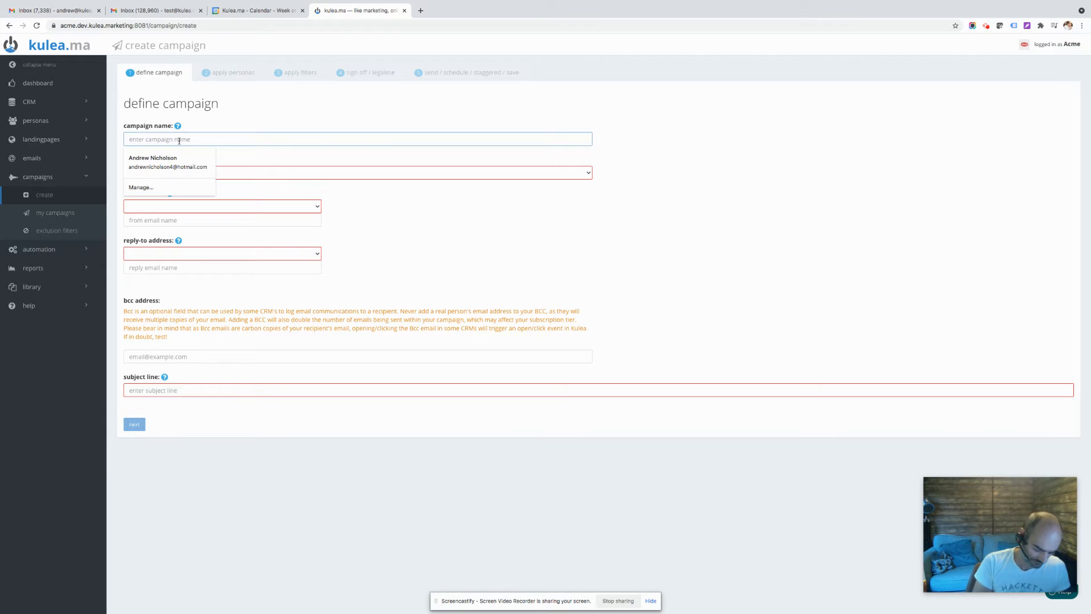
type("Stagger")
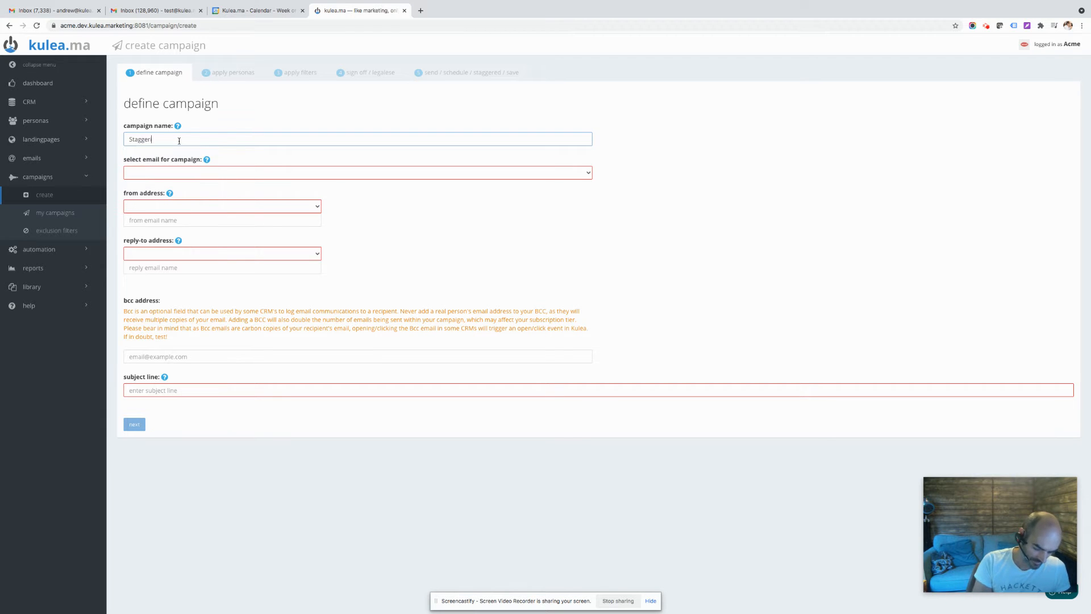
type("ing!")
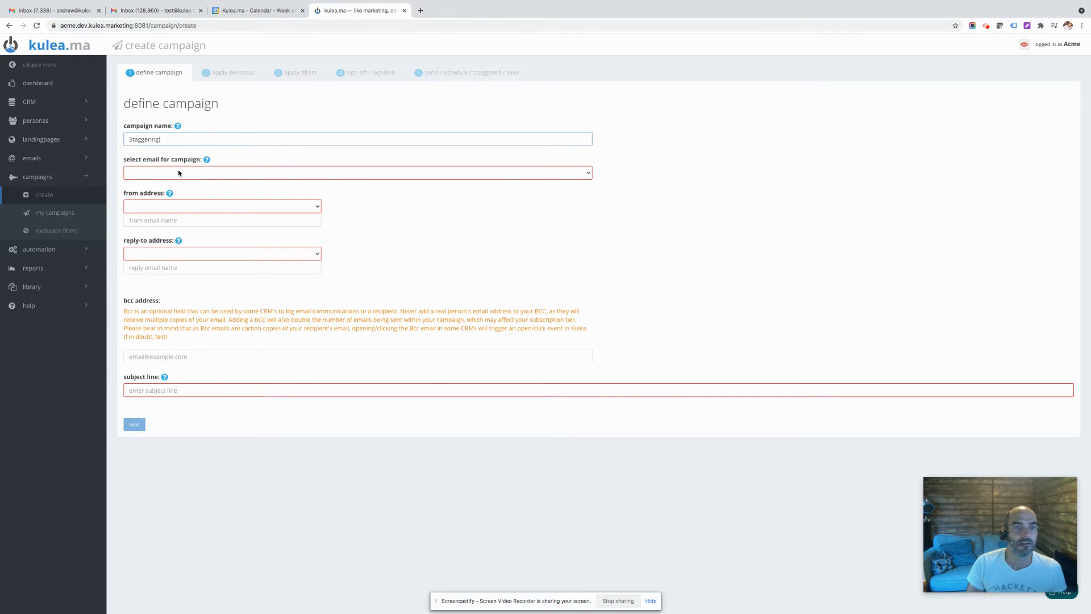
Choose the Kulea branded email for the campaign and continue to the personas stage
left_click(178, 173)
left_click(191, 189)
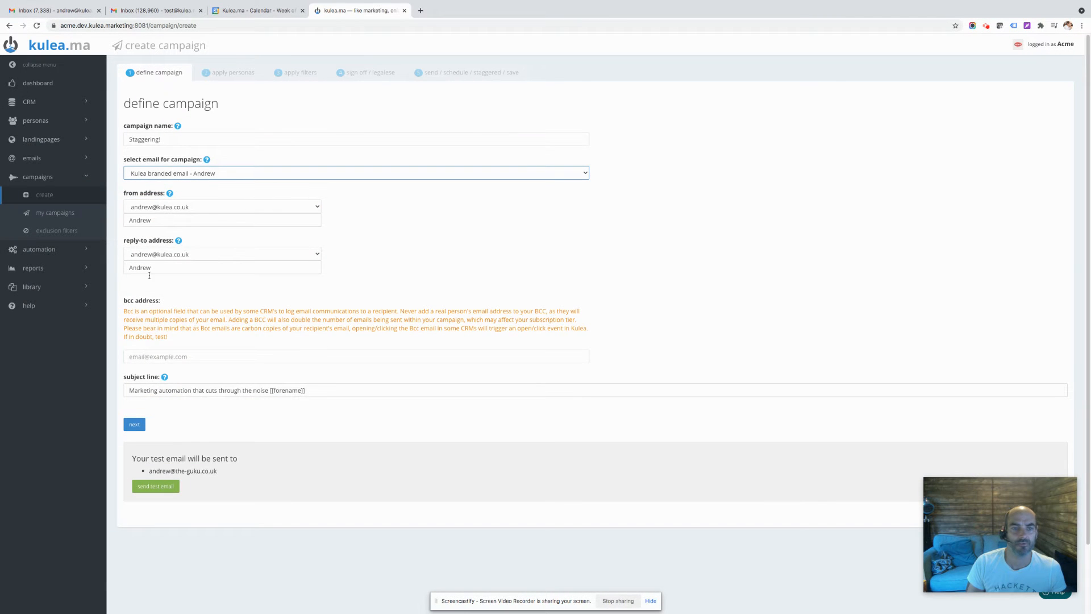
left_click(133, 423)
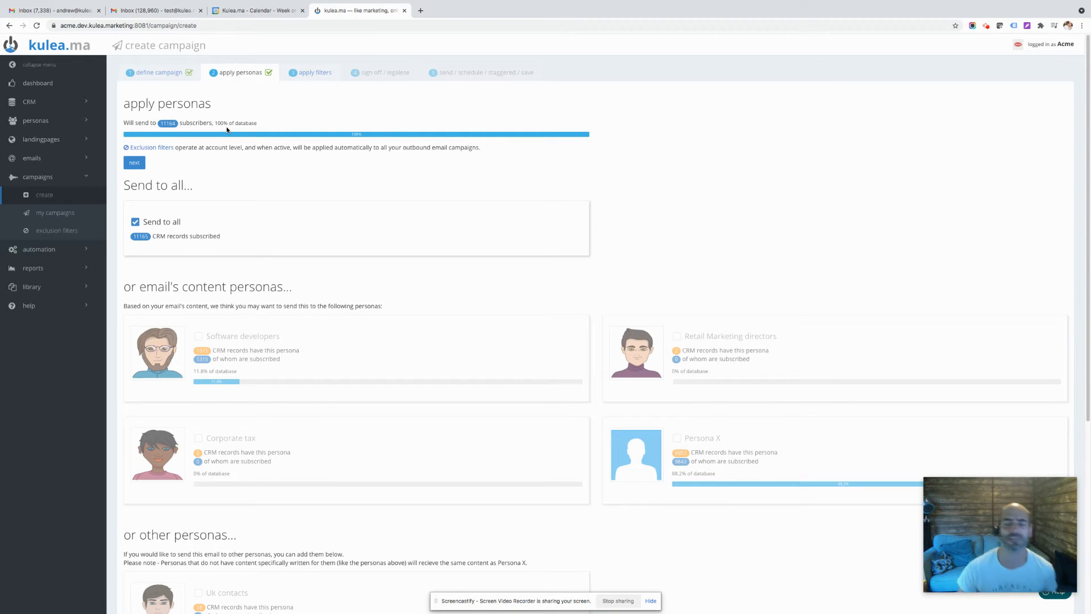
Keep the campaign sending to all subscribers without CRM filters, accept the Kulea MA rules and proceed to the sending options
left_click(136, 164)
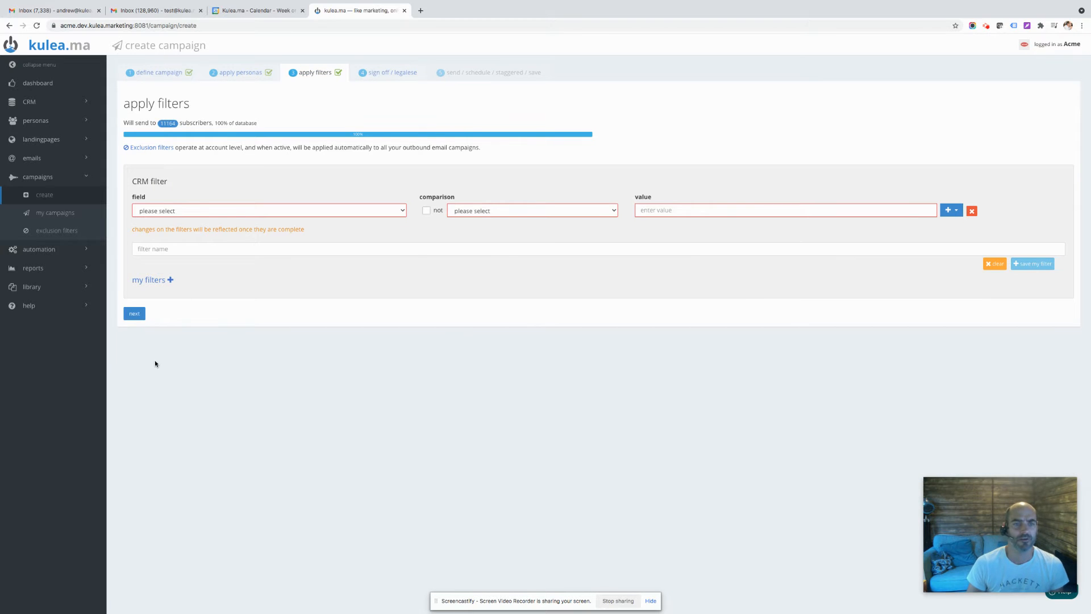
left_click(136, 316)
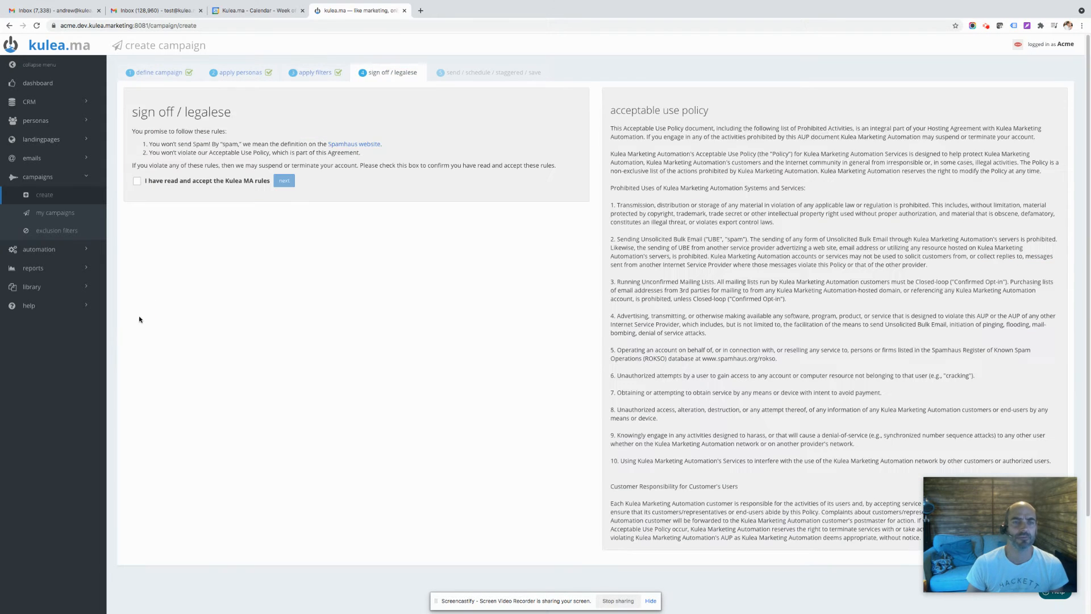
left_click(137, 180)
left_click(284, 181)
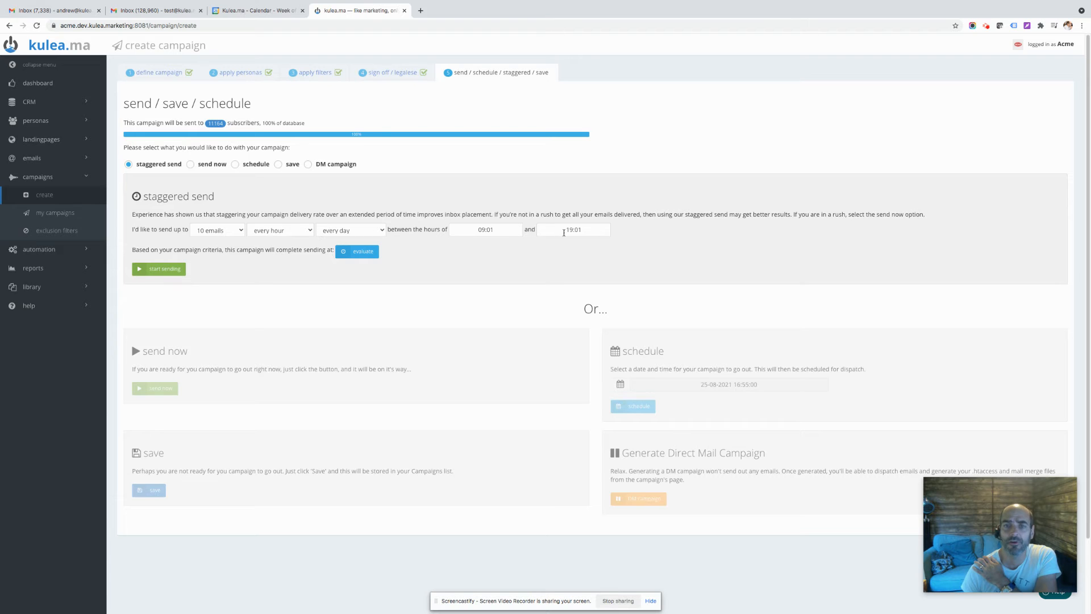
left_click(240, 231)
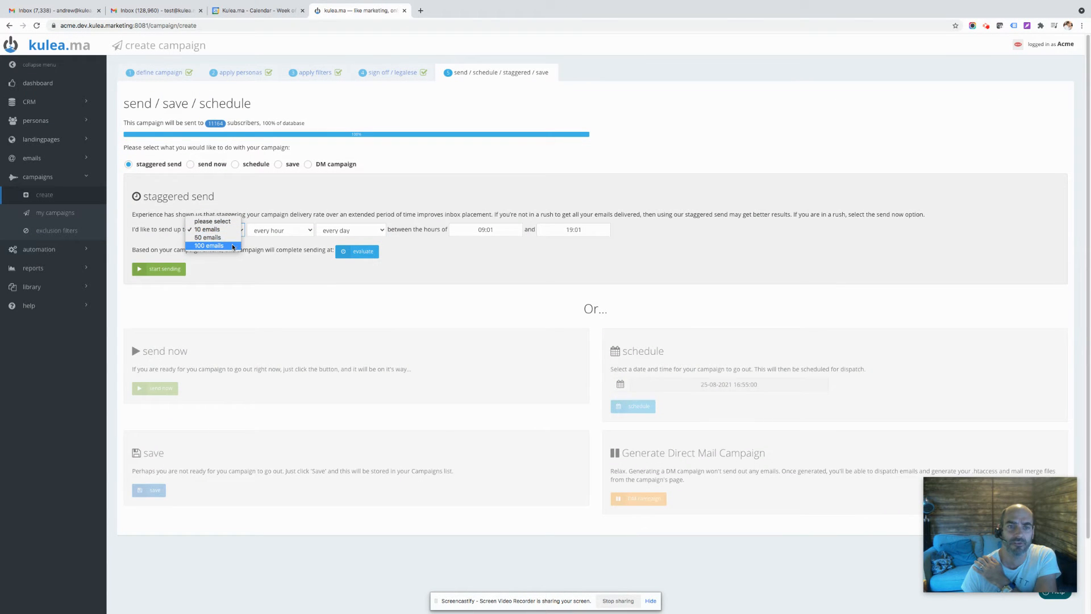
left_click(311, 232)
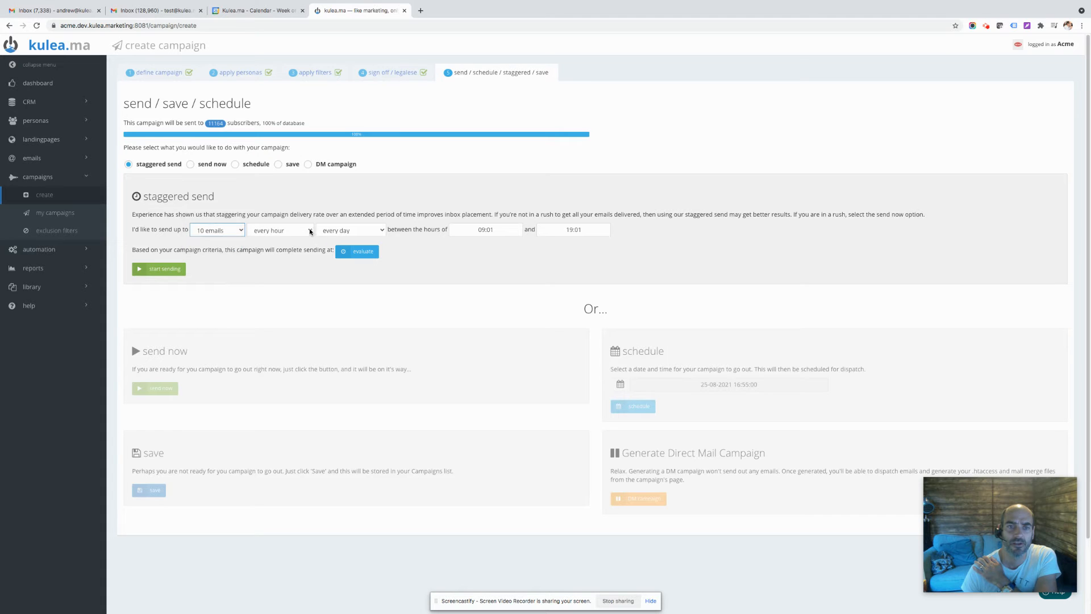
left_click(310, 231)
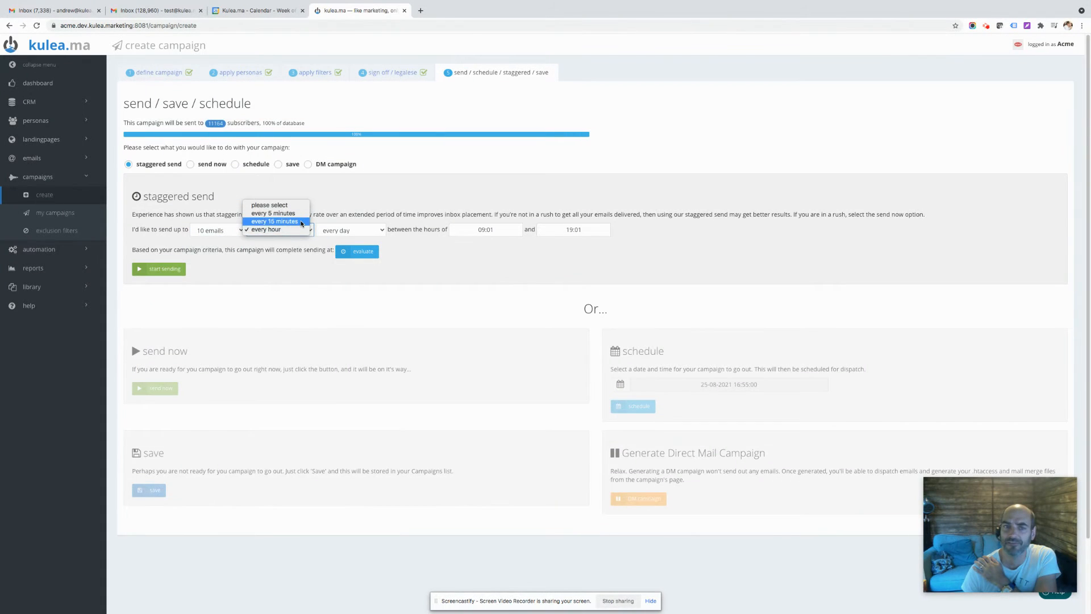
left_click(380, 232)
left_click(380, 231)
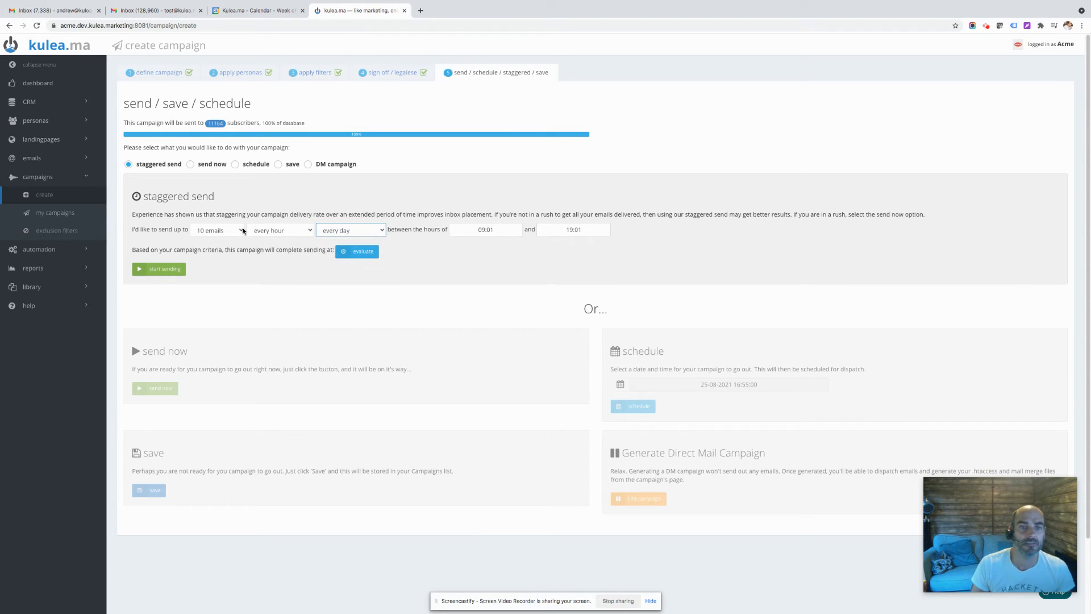
Set the staggered send to up to 50 emails per batch, on every working day
left_click(242, 230)
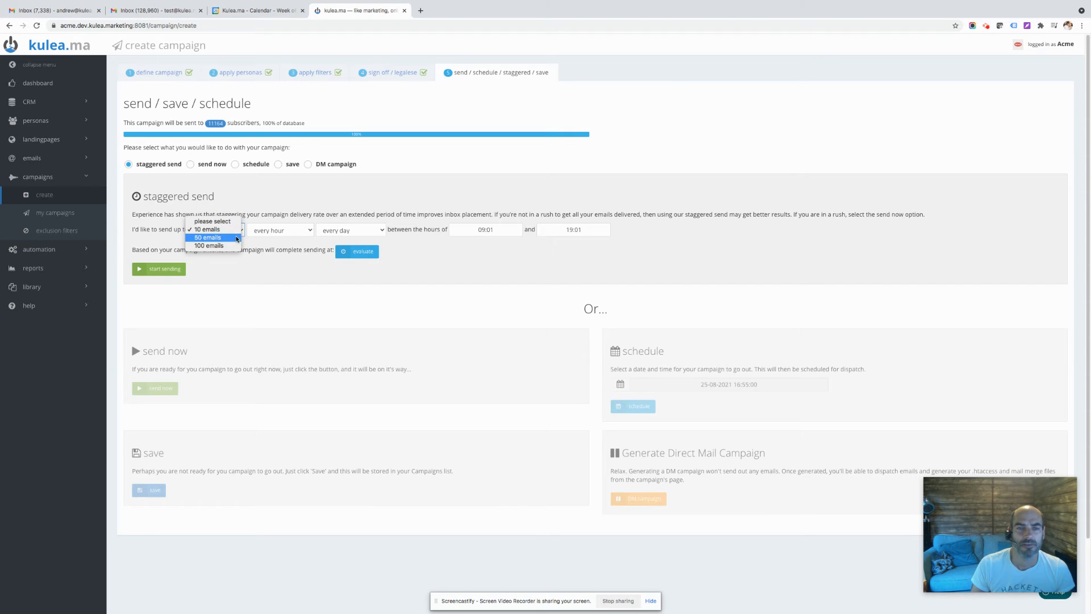
left_click(237, 237)
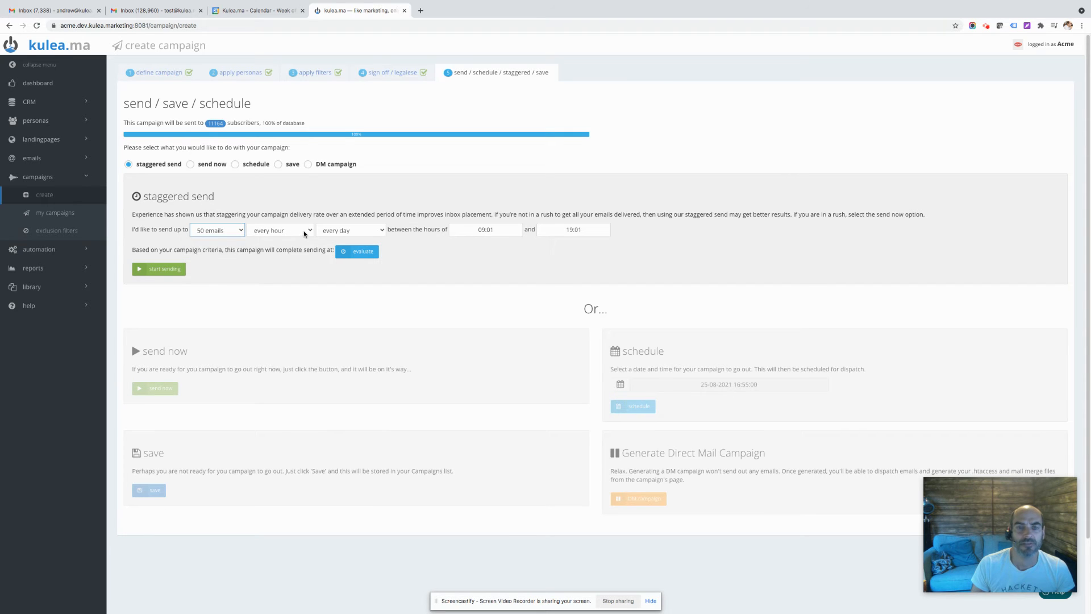
left_click(375, 231)
left_click(368, 237)
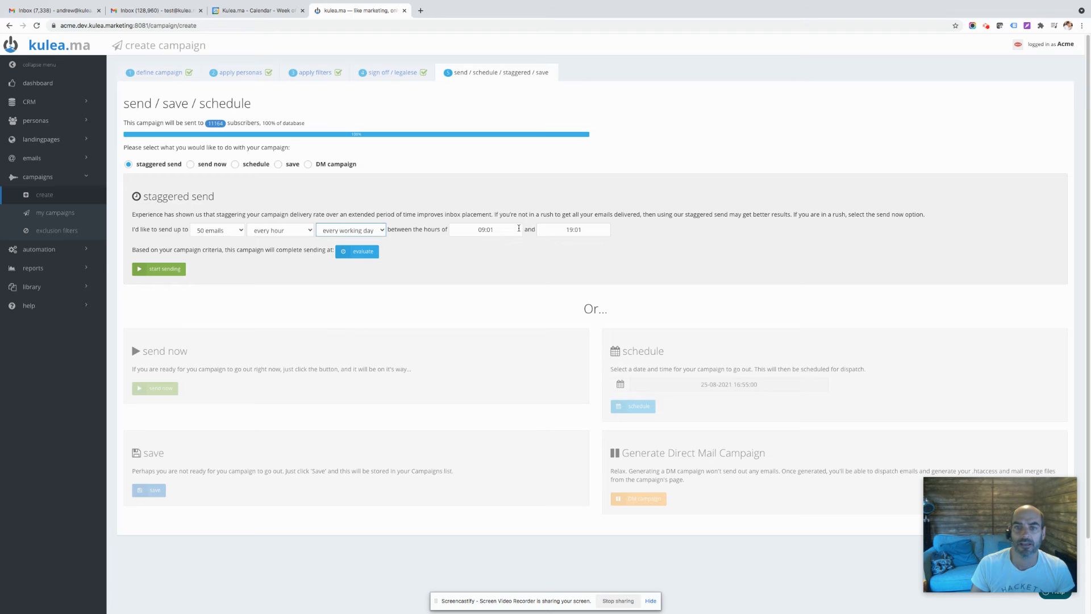
Set the end of the daily sending window to 17:30 and evaluate the campaign's completion date
left_click(547, 230)
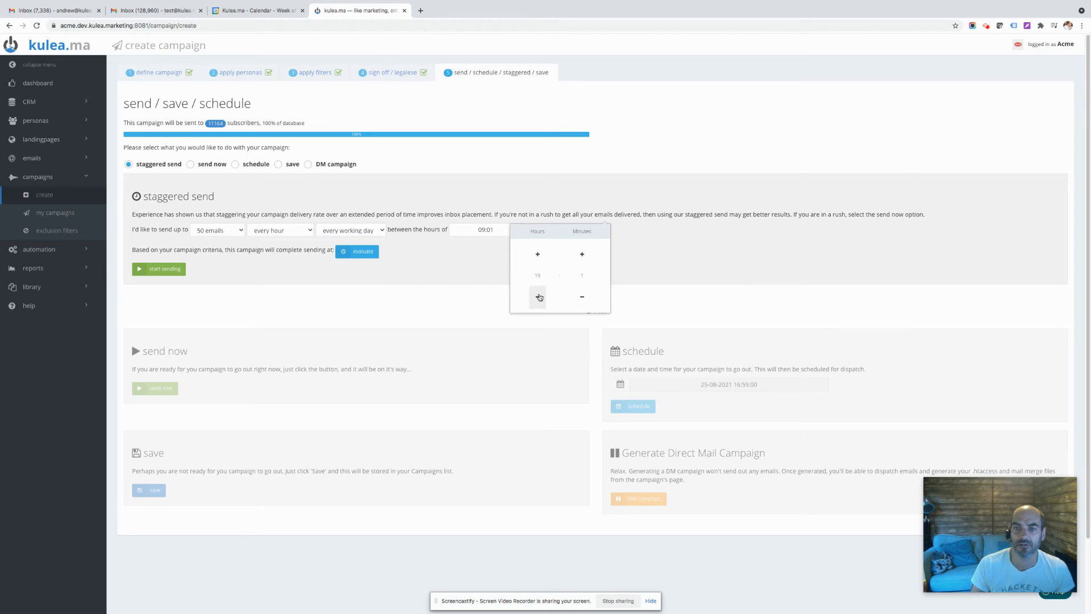
left_click(538, 297)
left_click(538, 298)
left_click(583, 255)
left_click(629, 263)
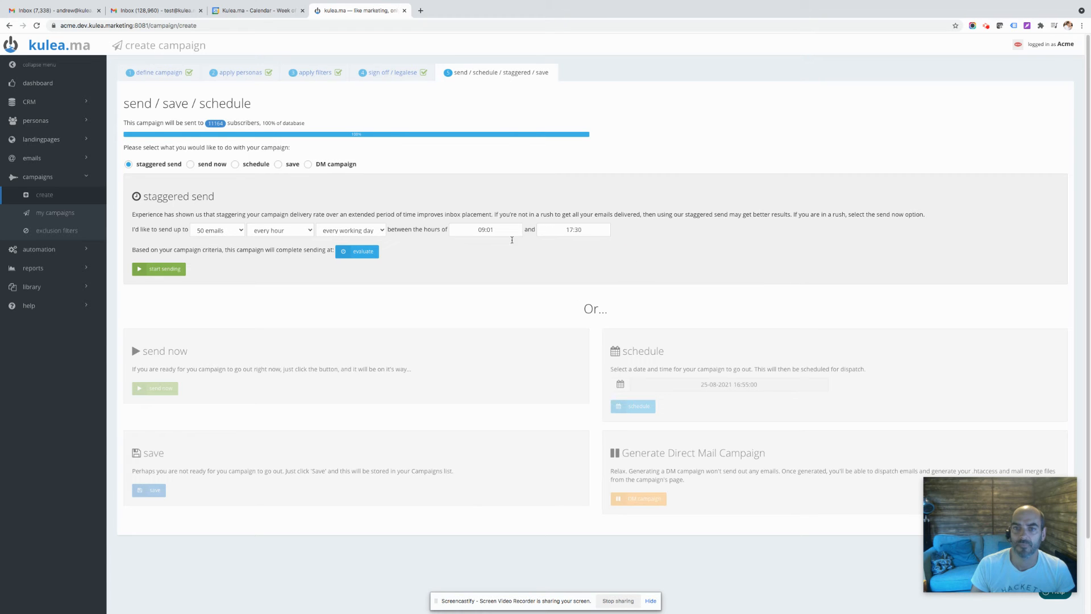
left_click(363, 255)
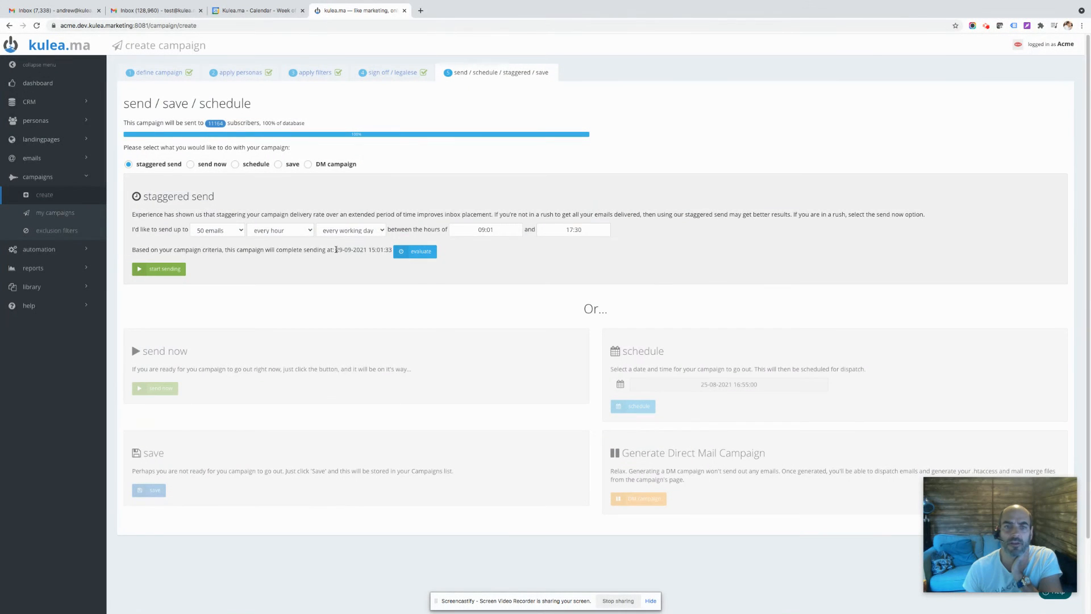
left_click_drag(335, 250, 351, 250)
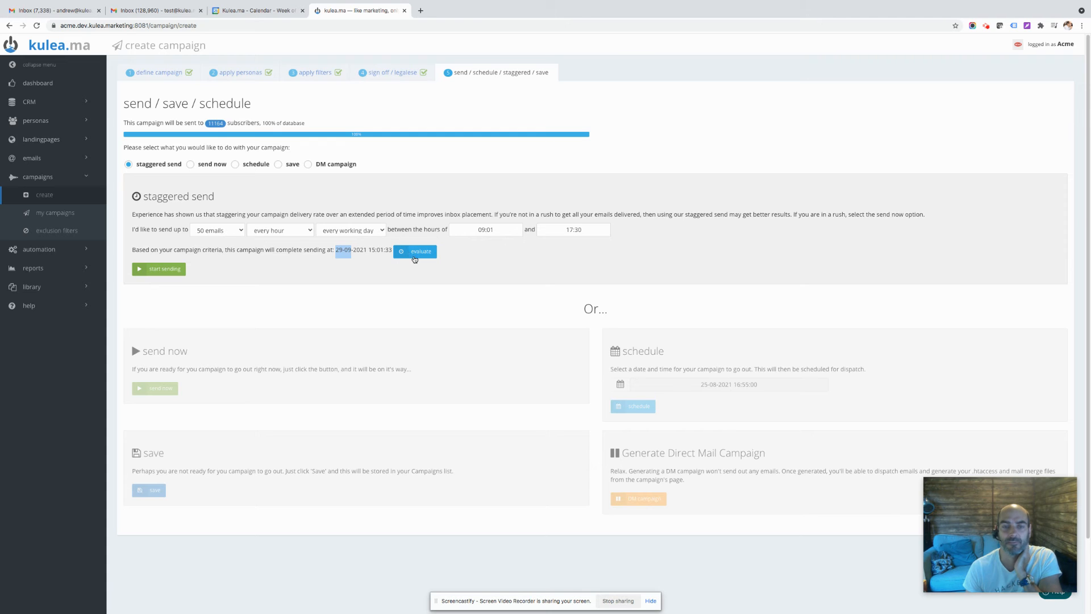
Set the staggered batch size to 10 emails and re-evaluate the campaign's completion date
left_click(241, 230)
left_click(232, 225)
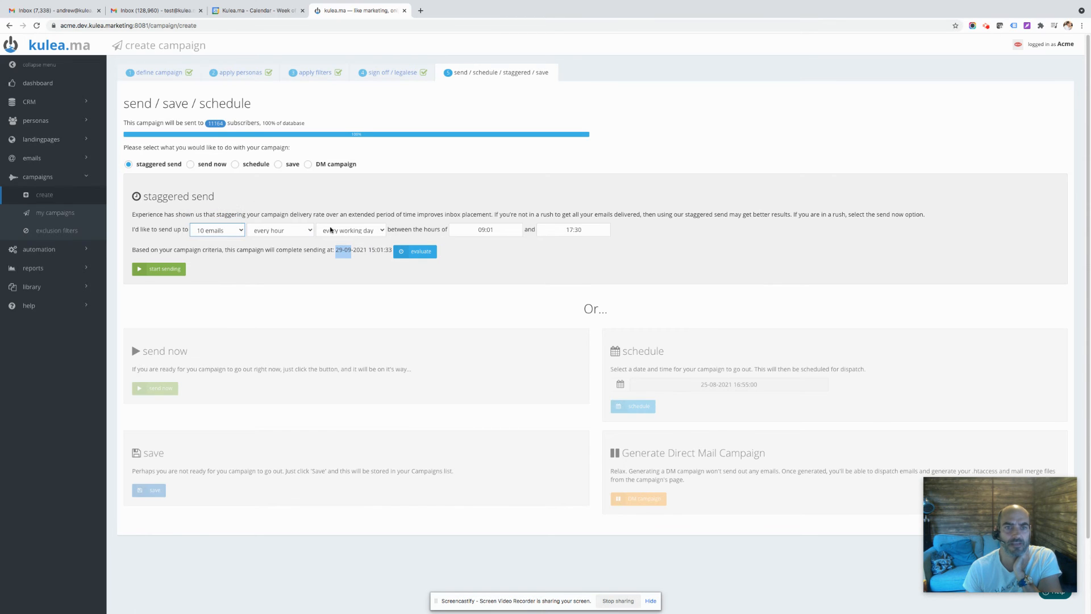
left_click(428, 252)
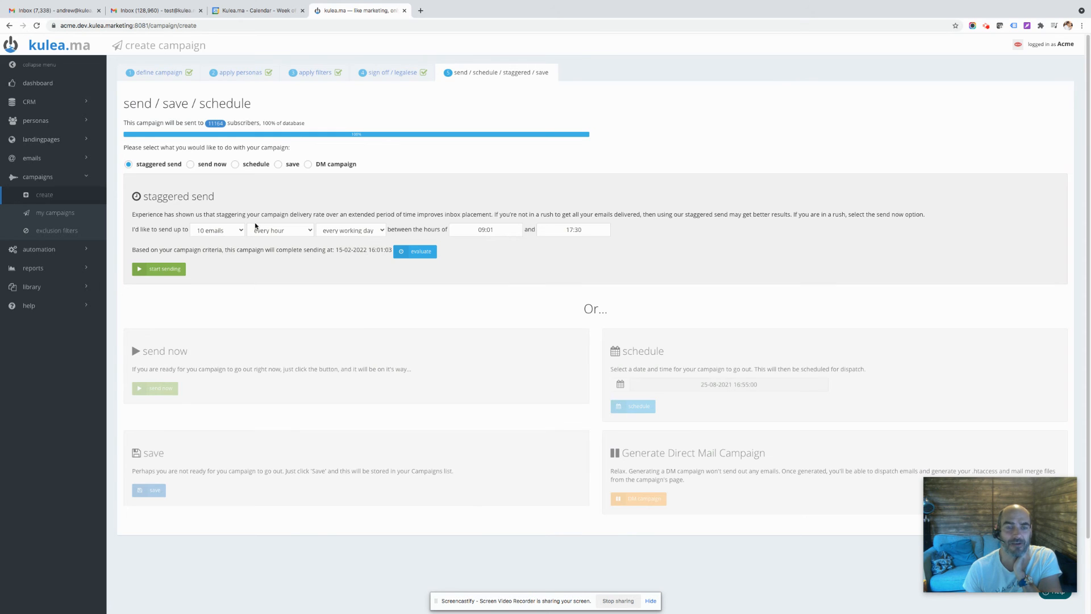
Set the staggered batch size to 100 emails and re-evaluate the campaign's completion date
left_click(239, 229)
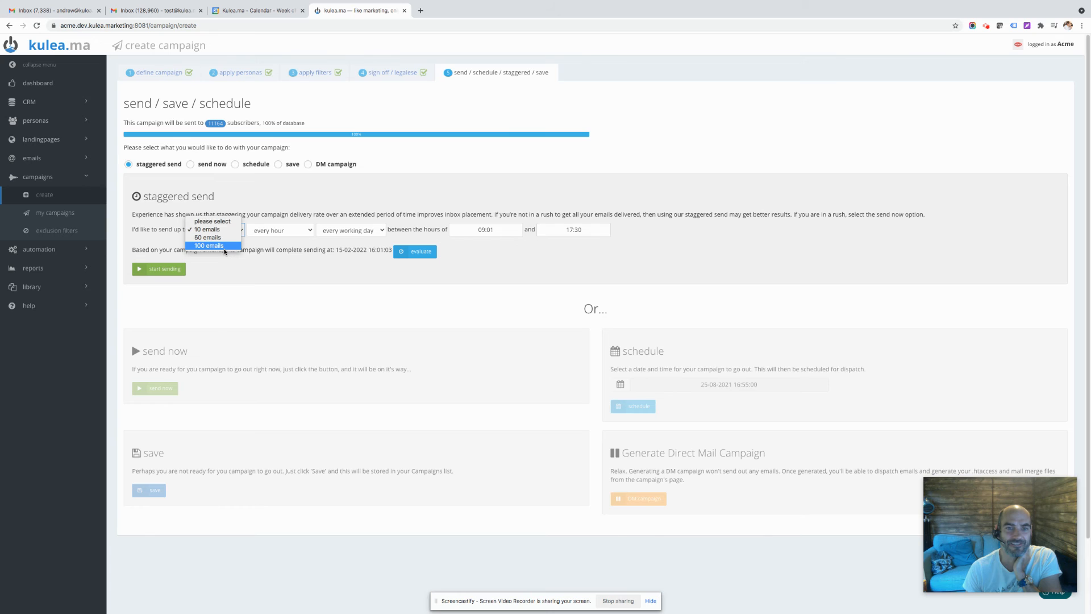
left_click(224, 249)
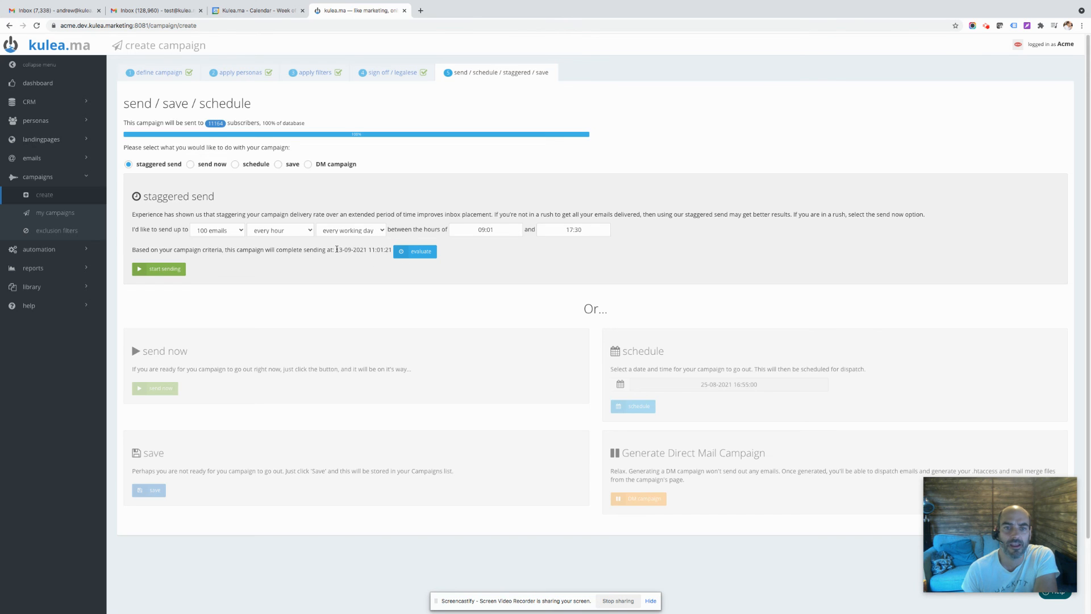
left_click_drag(336, 250, 390, 248)
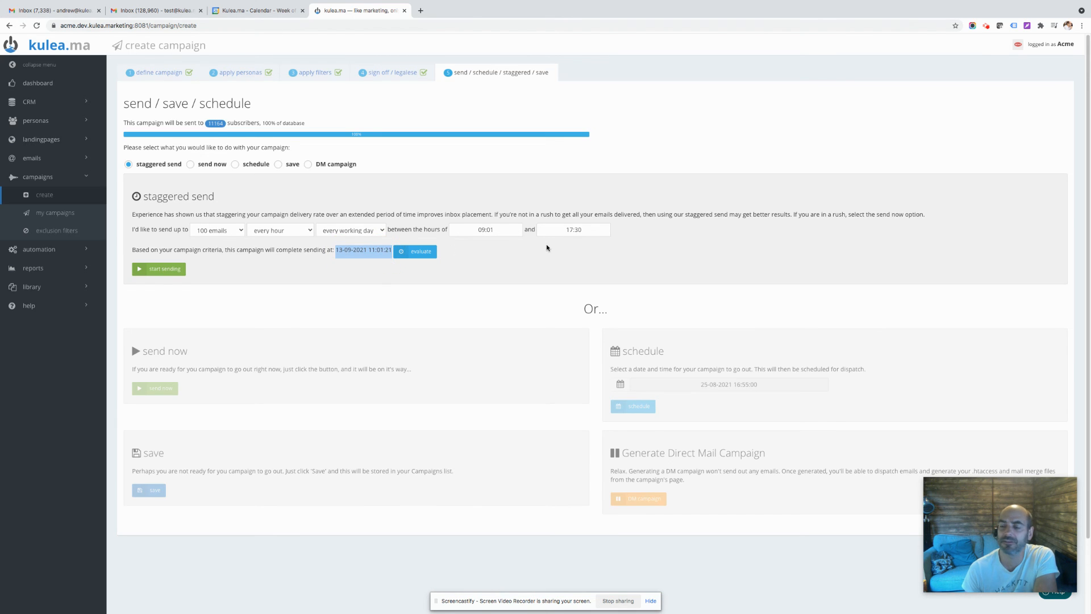